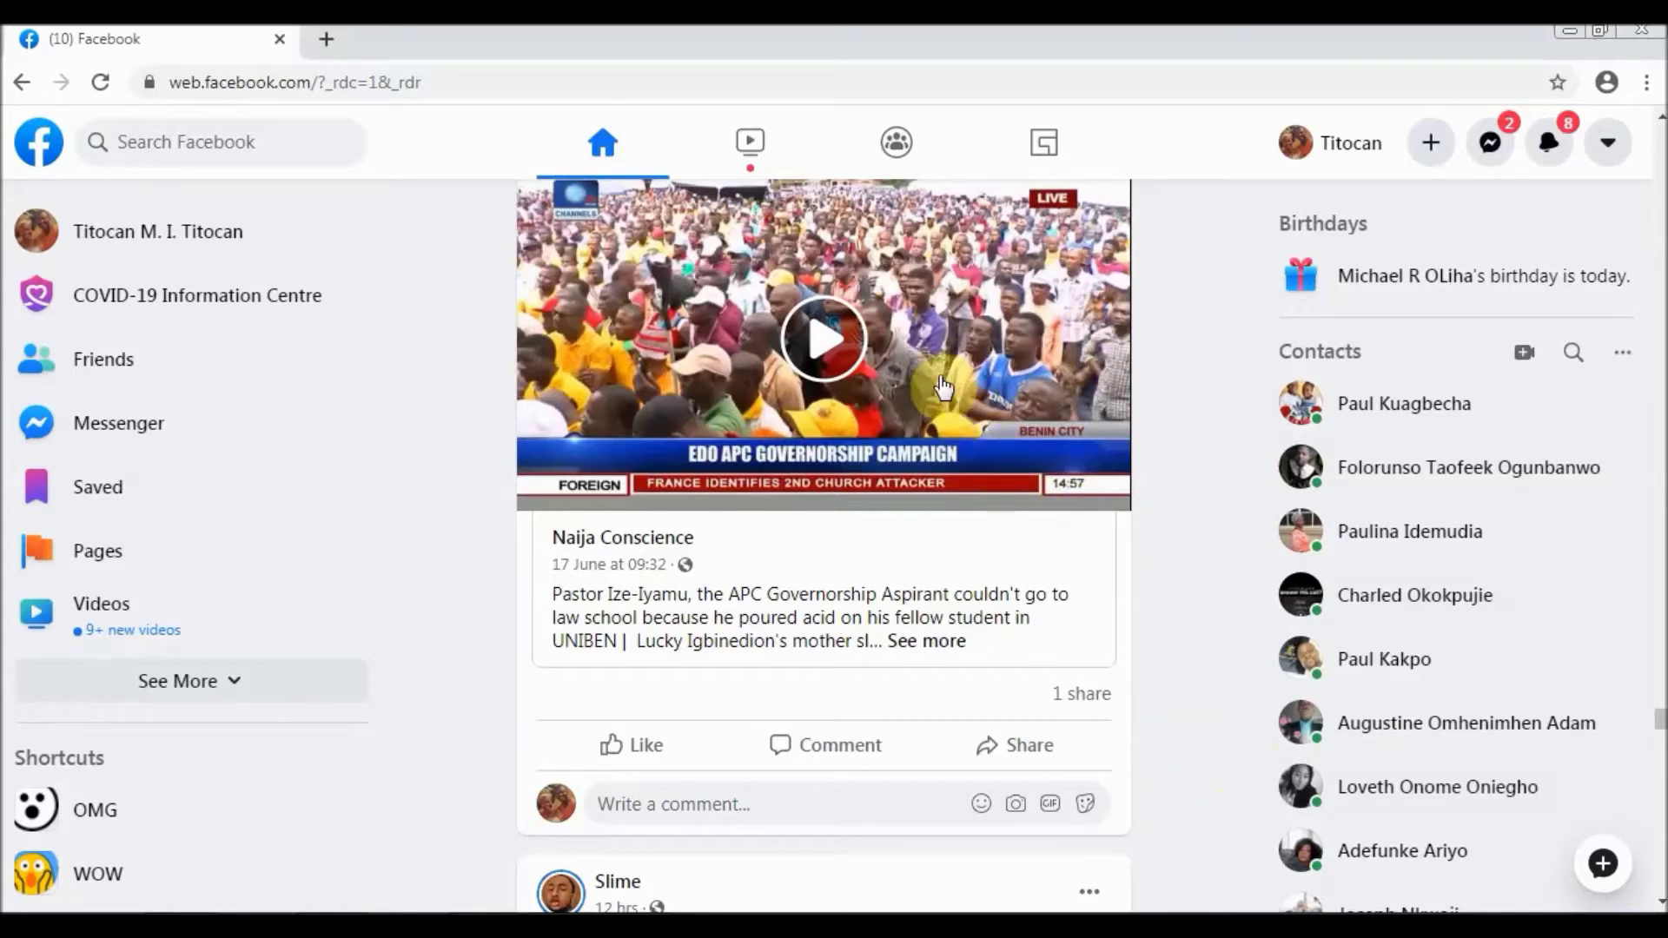
- Play the Edo APC campaign video and load it on its own viewing page
left_click(821, 346)
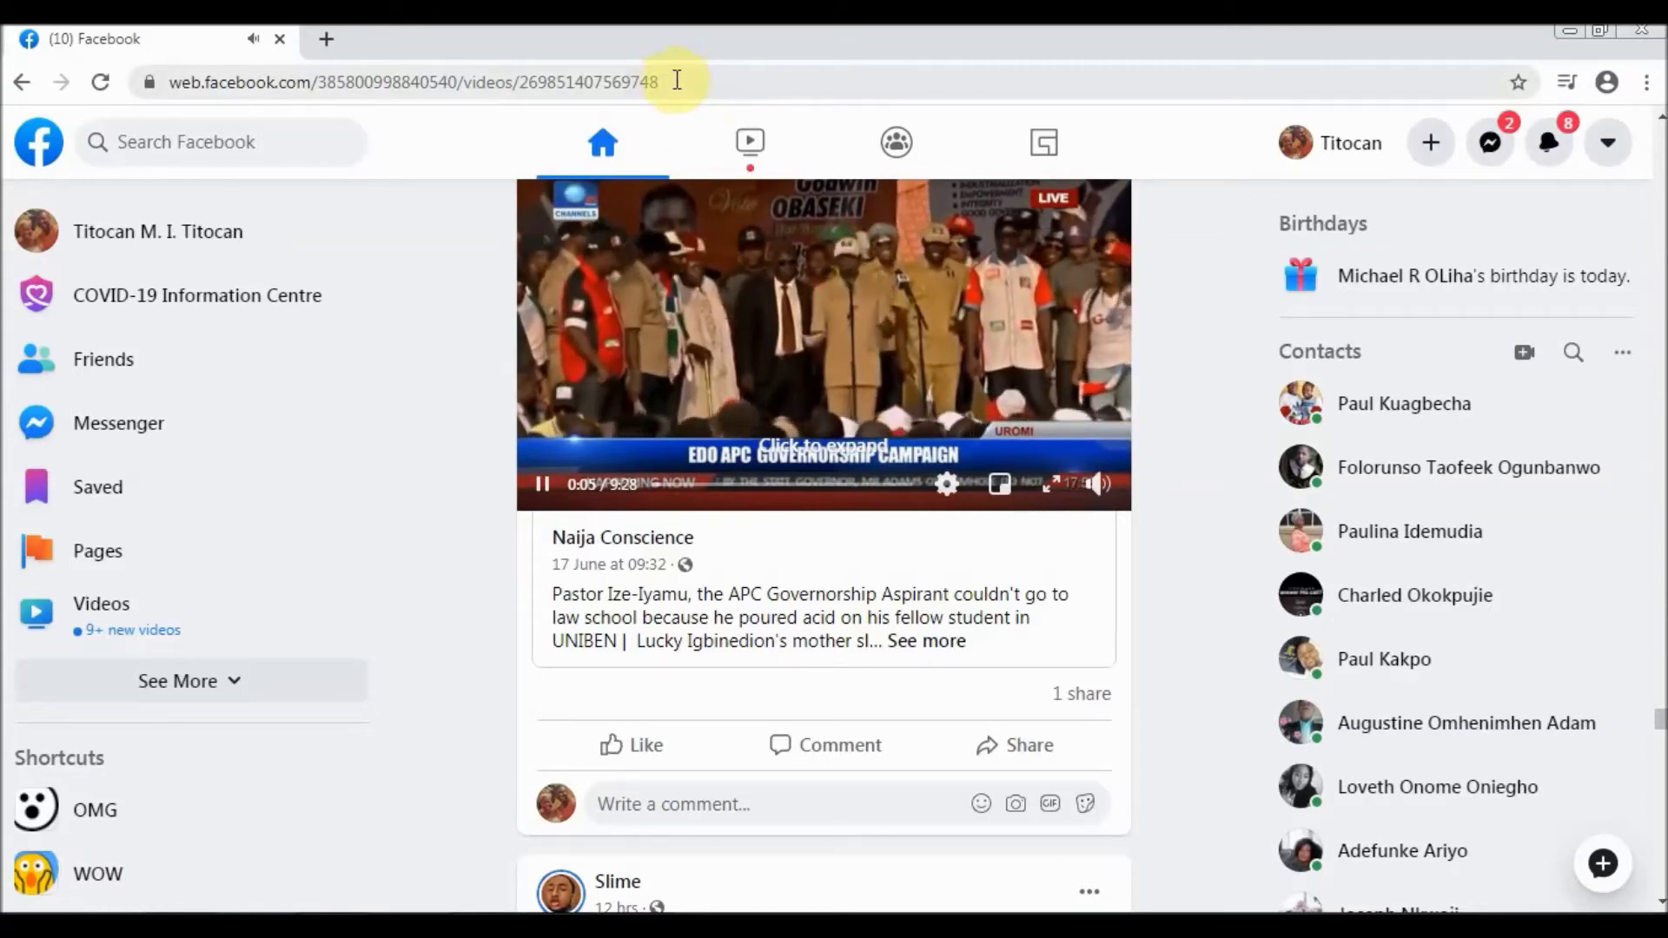
left_click(675, 80)
key("Return")
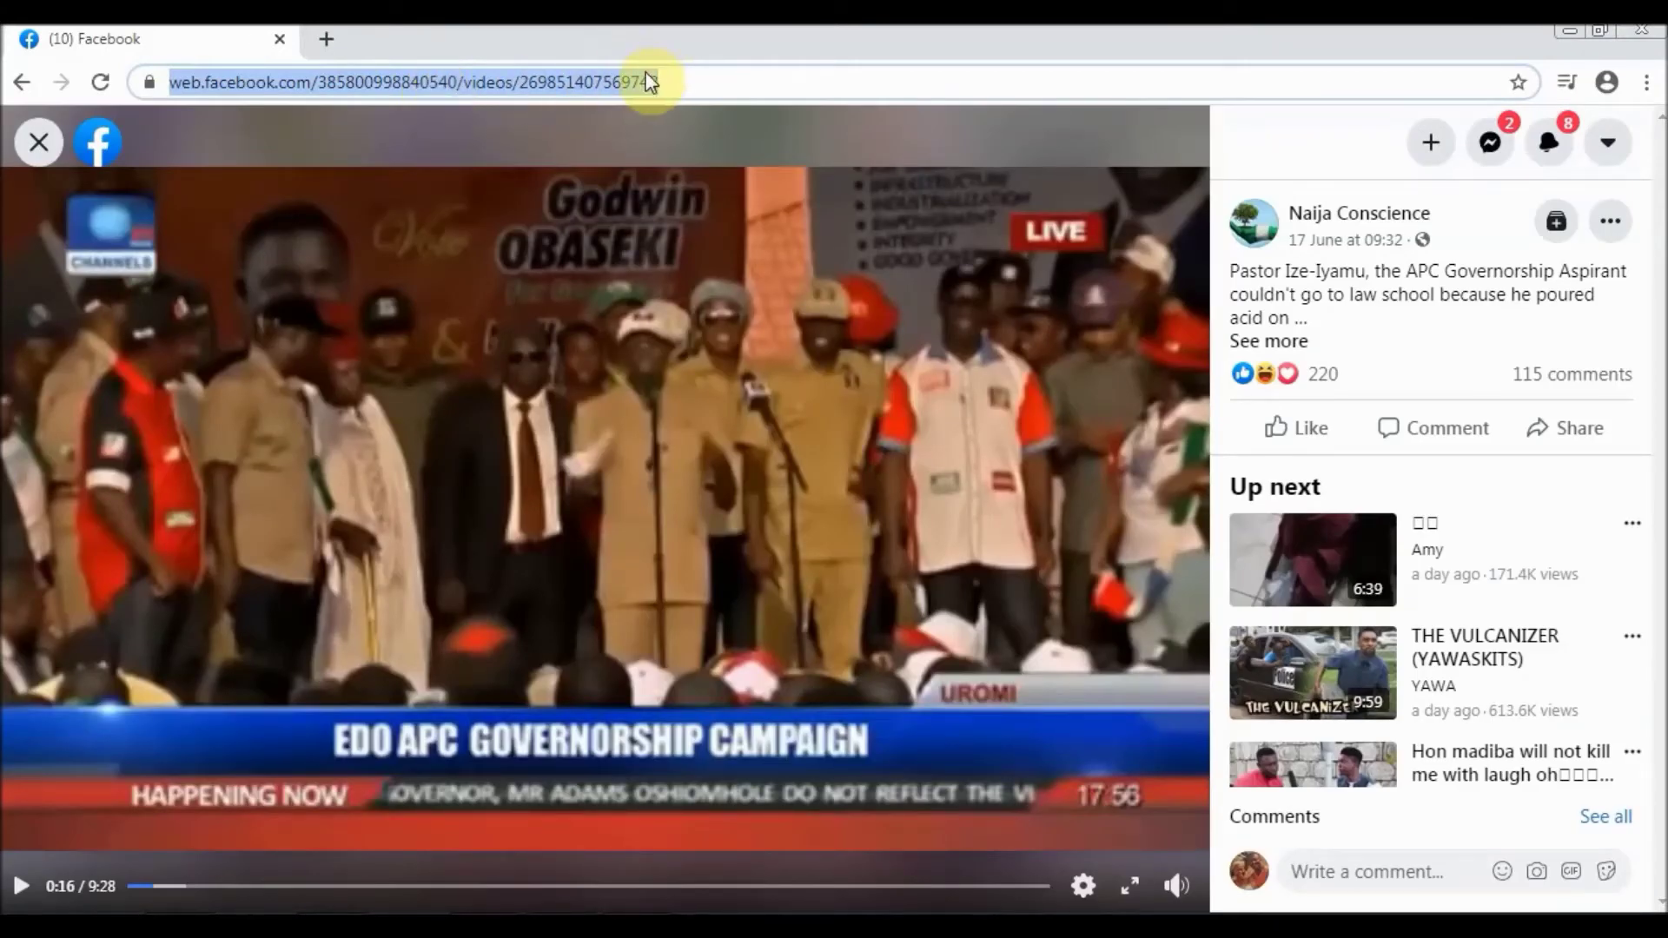
- Select the video page's full web address and bring up its editing menu
left_click(678, 81)
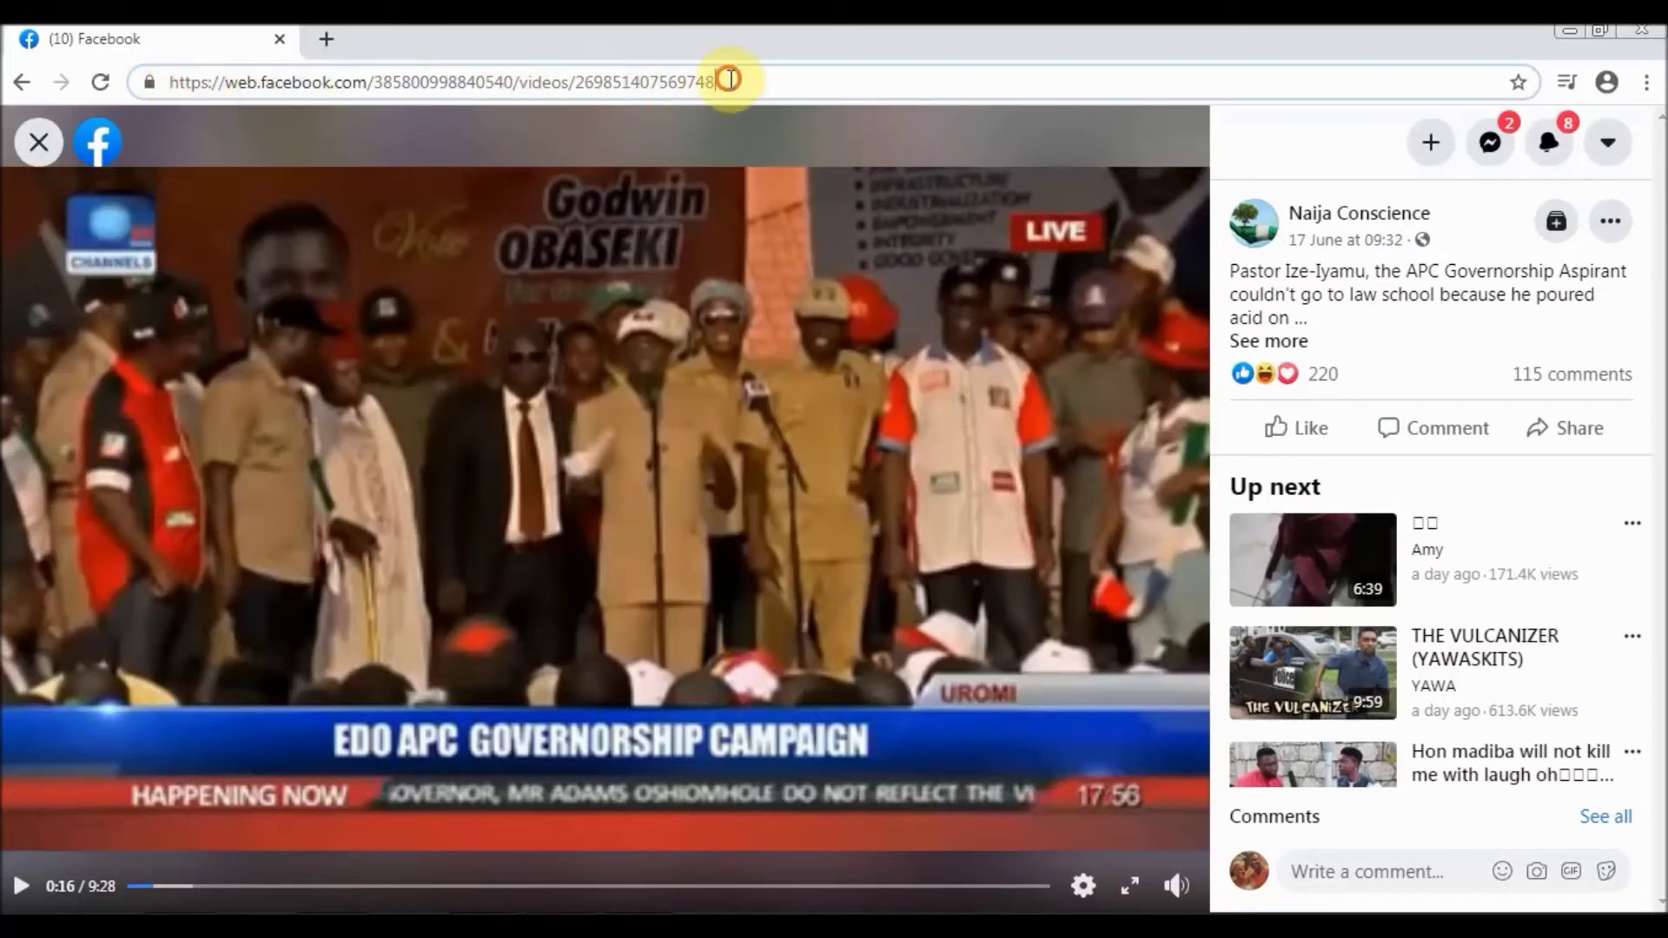
left_click_drag(730, 81, 172, 86)
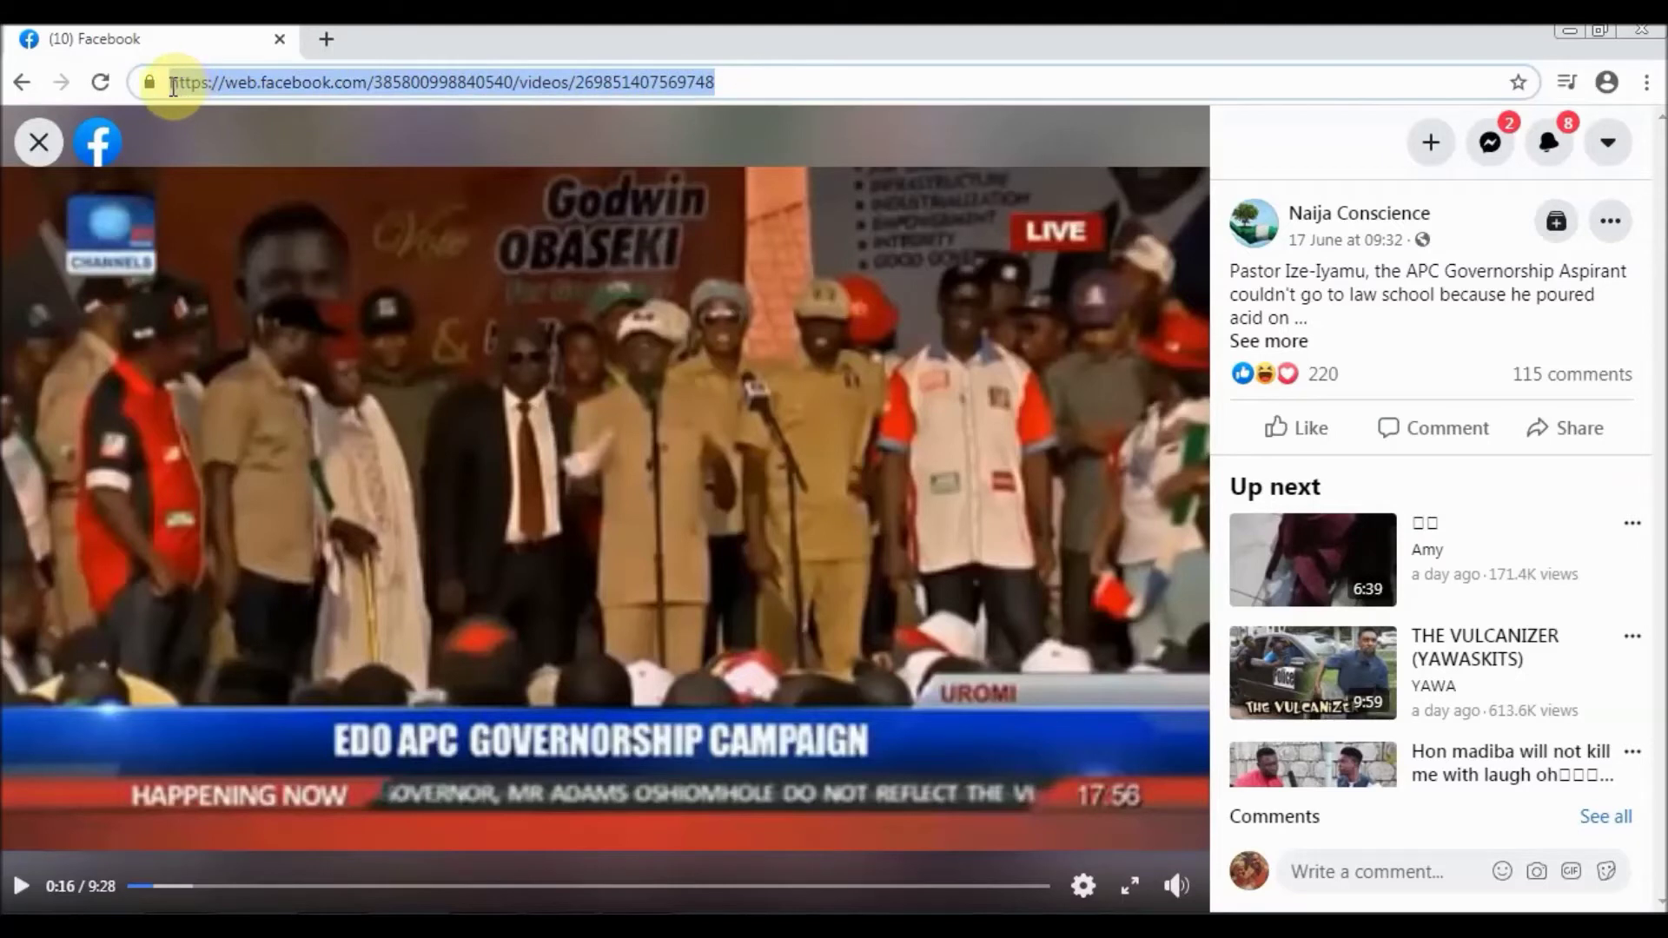
right_click(355, 81)
- Copy the video link and load it in a new tab with 'web' changed to 'mbasic'
left_click(402, 173)
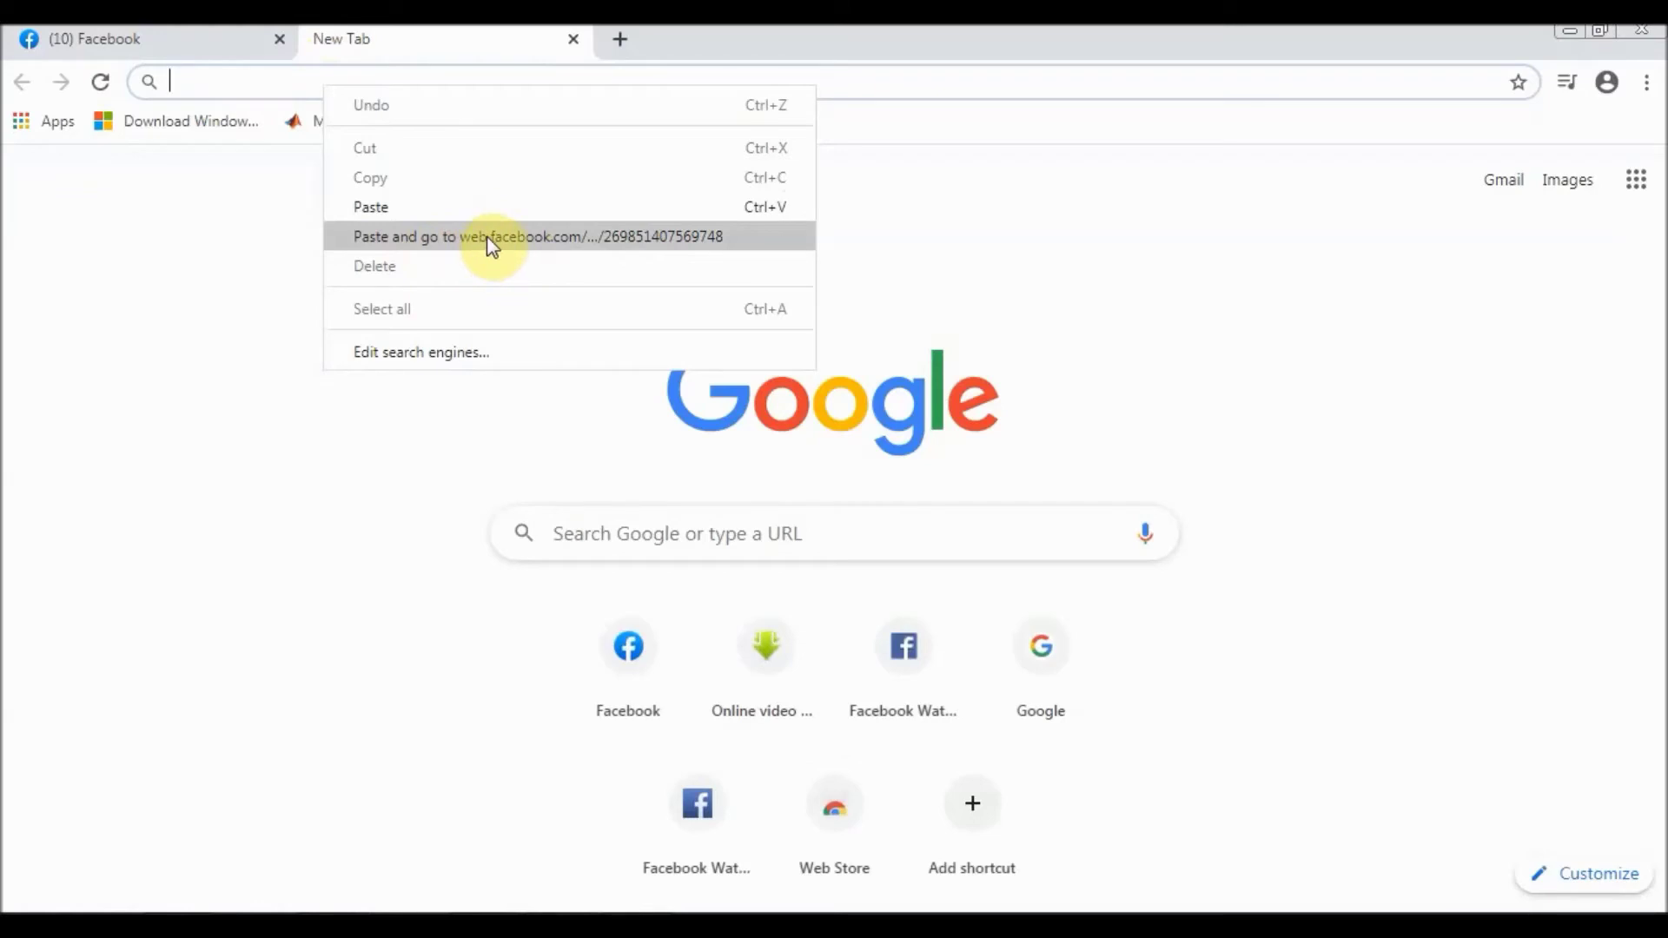
left_click(379, 210)
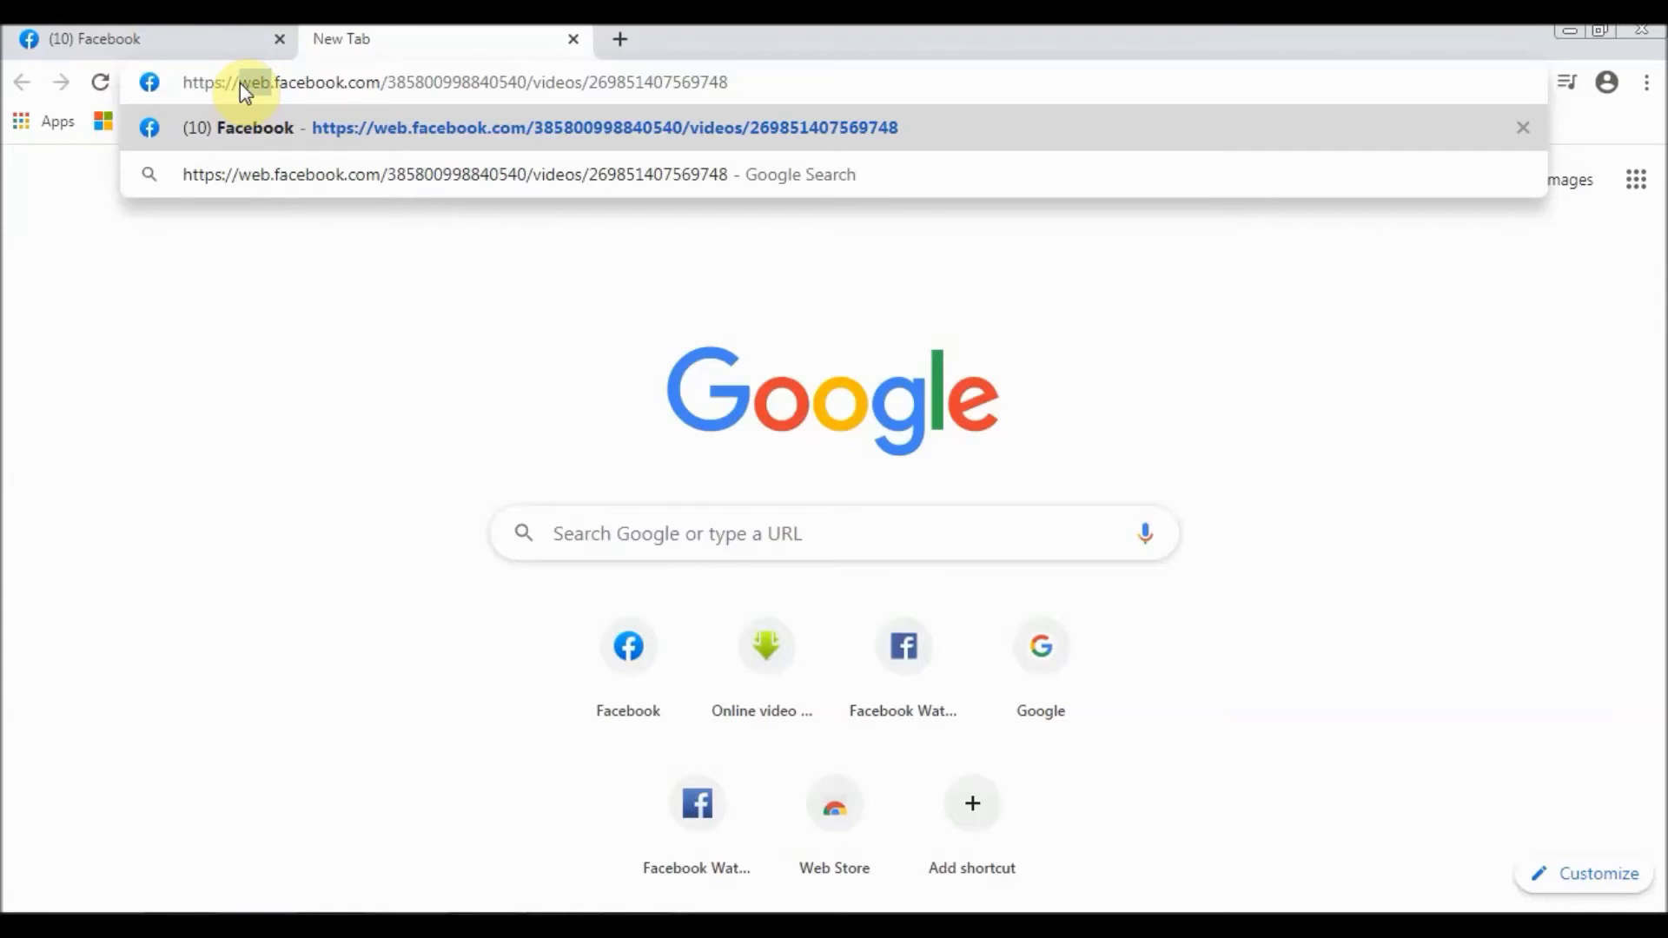
type("mbasic")
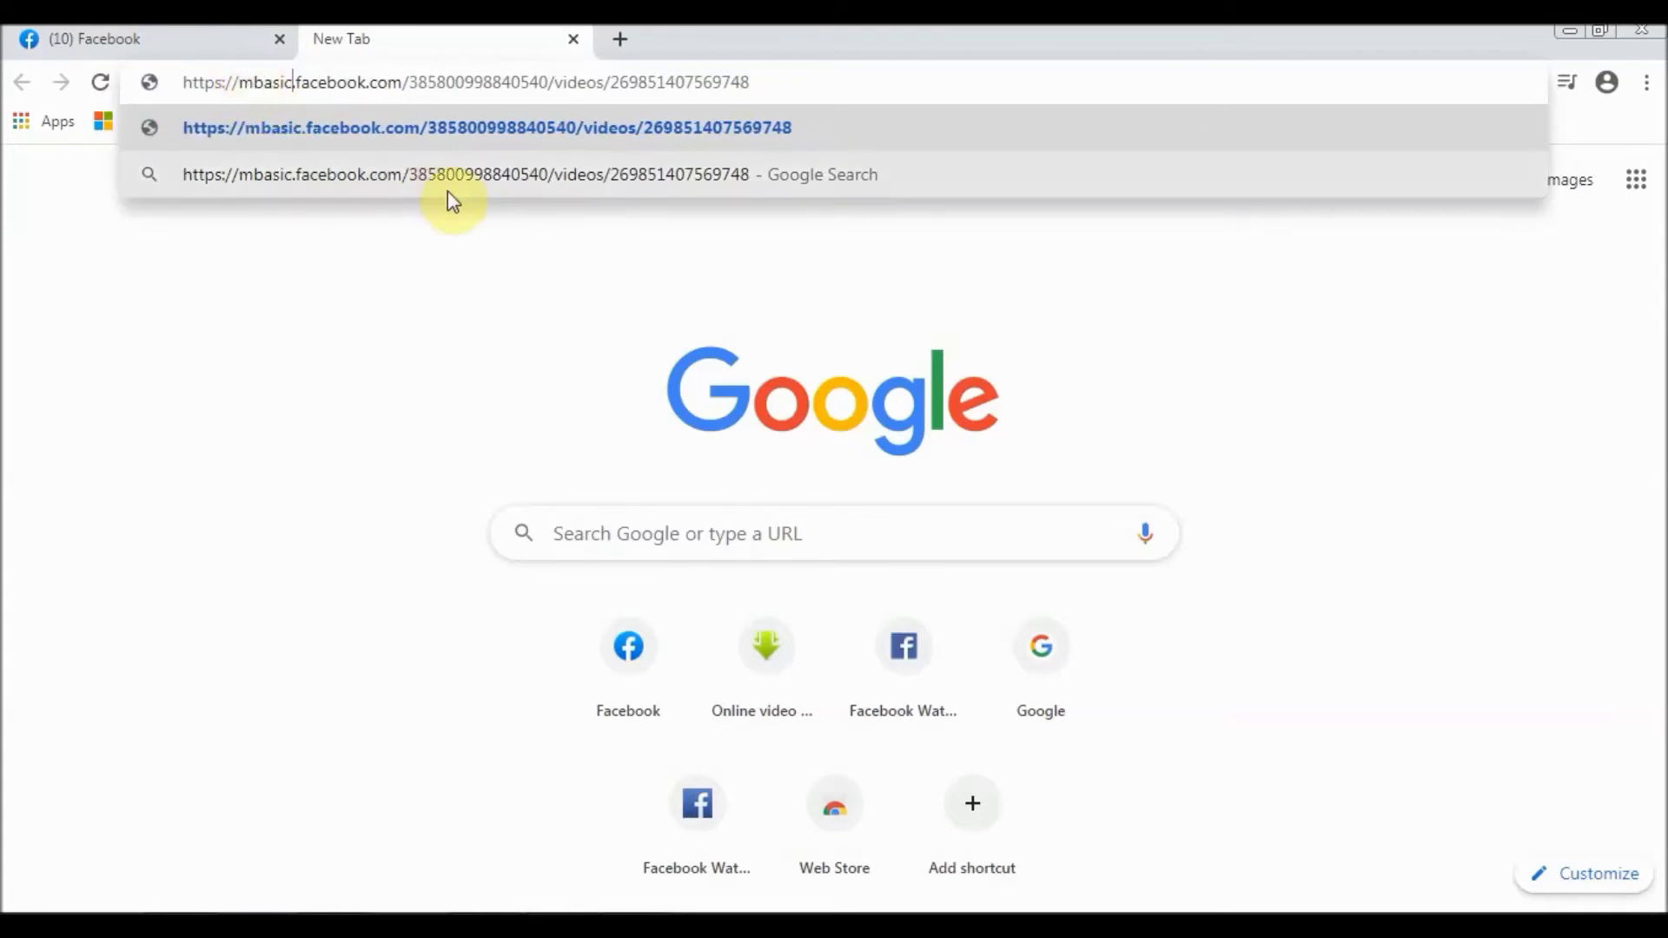
key("Return")
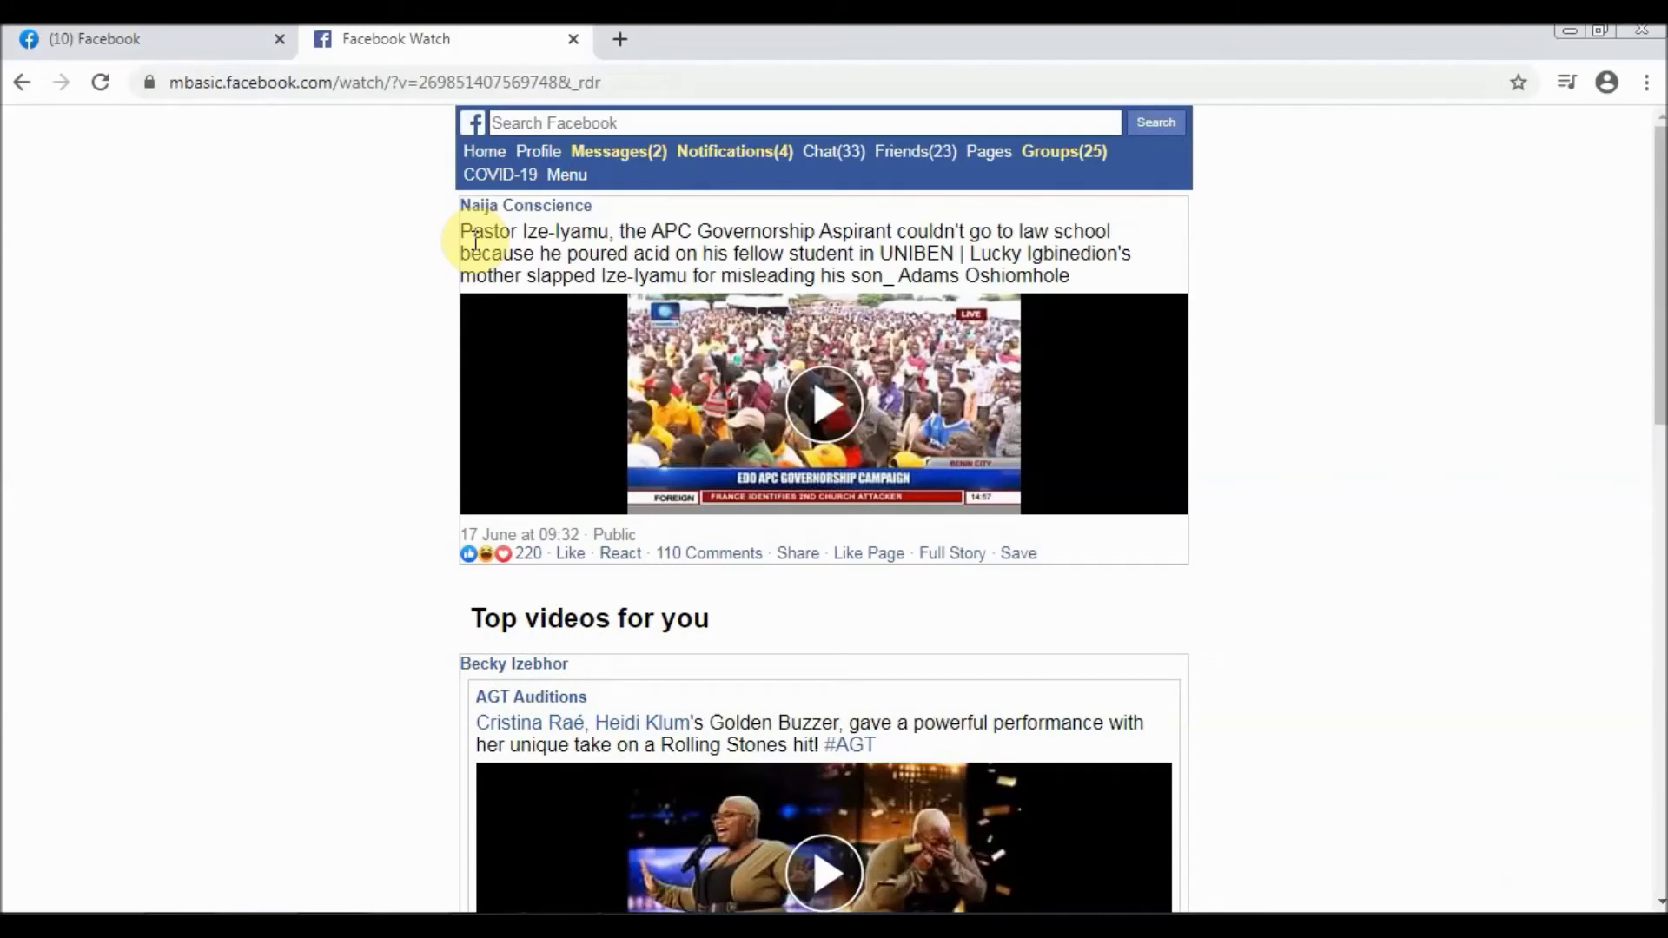
right_click(897, 372)
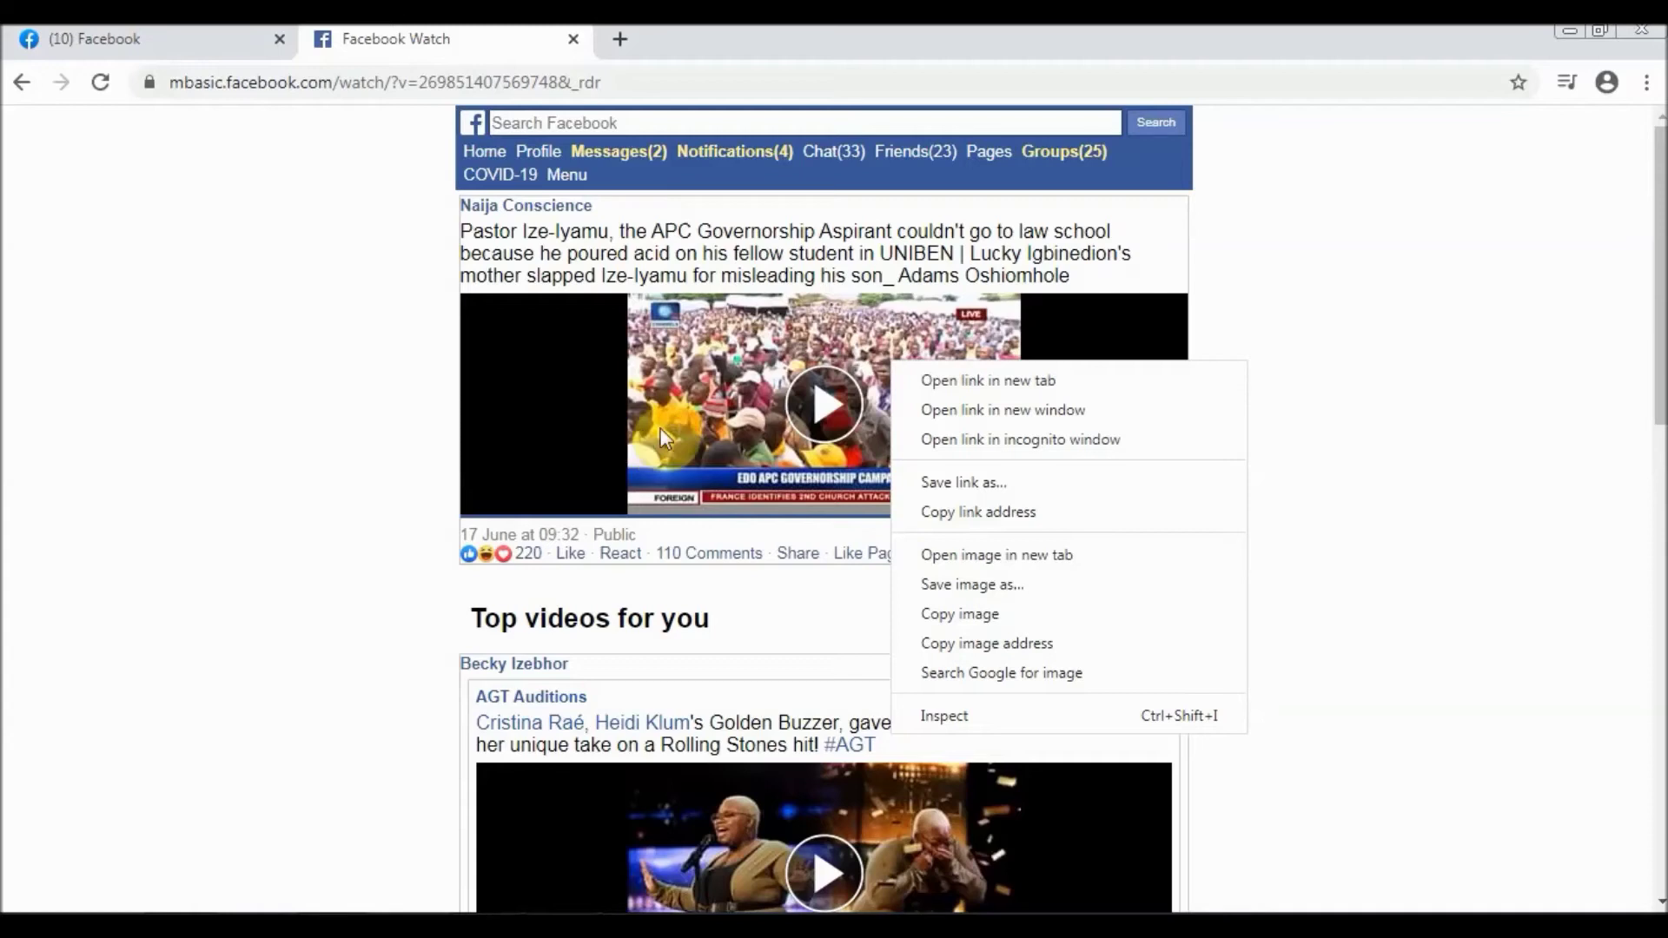
- Open the campaign video's link from the mbasic page in a new tab
left_click(1014, 381)
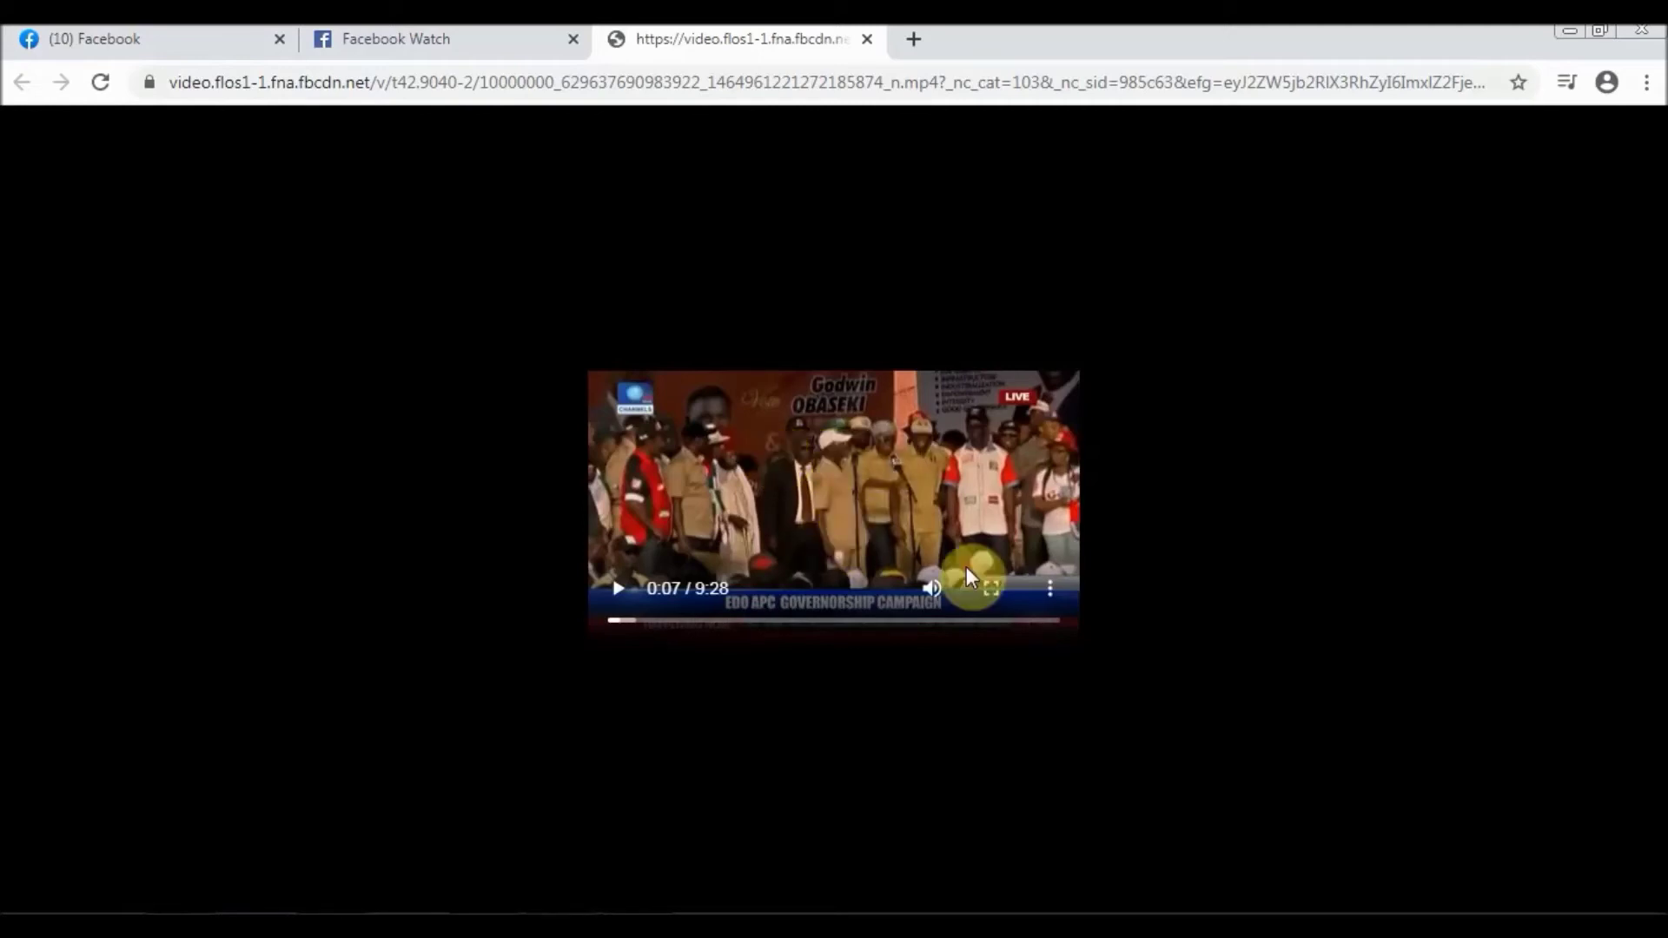
left_click(1051, 593)
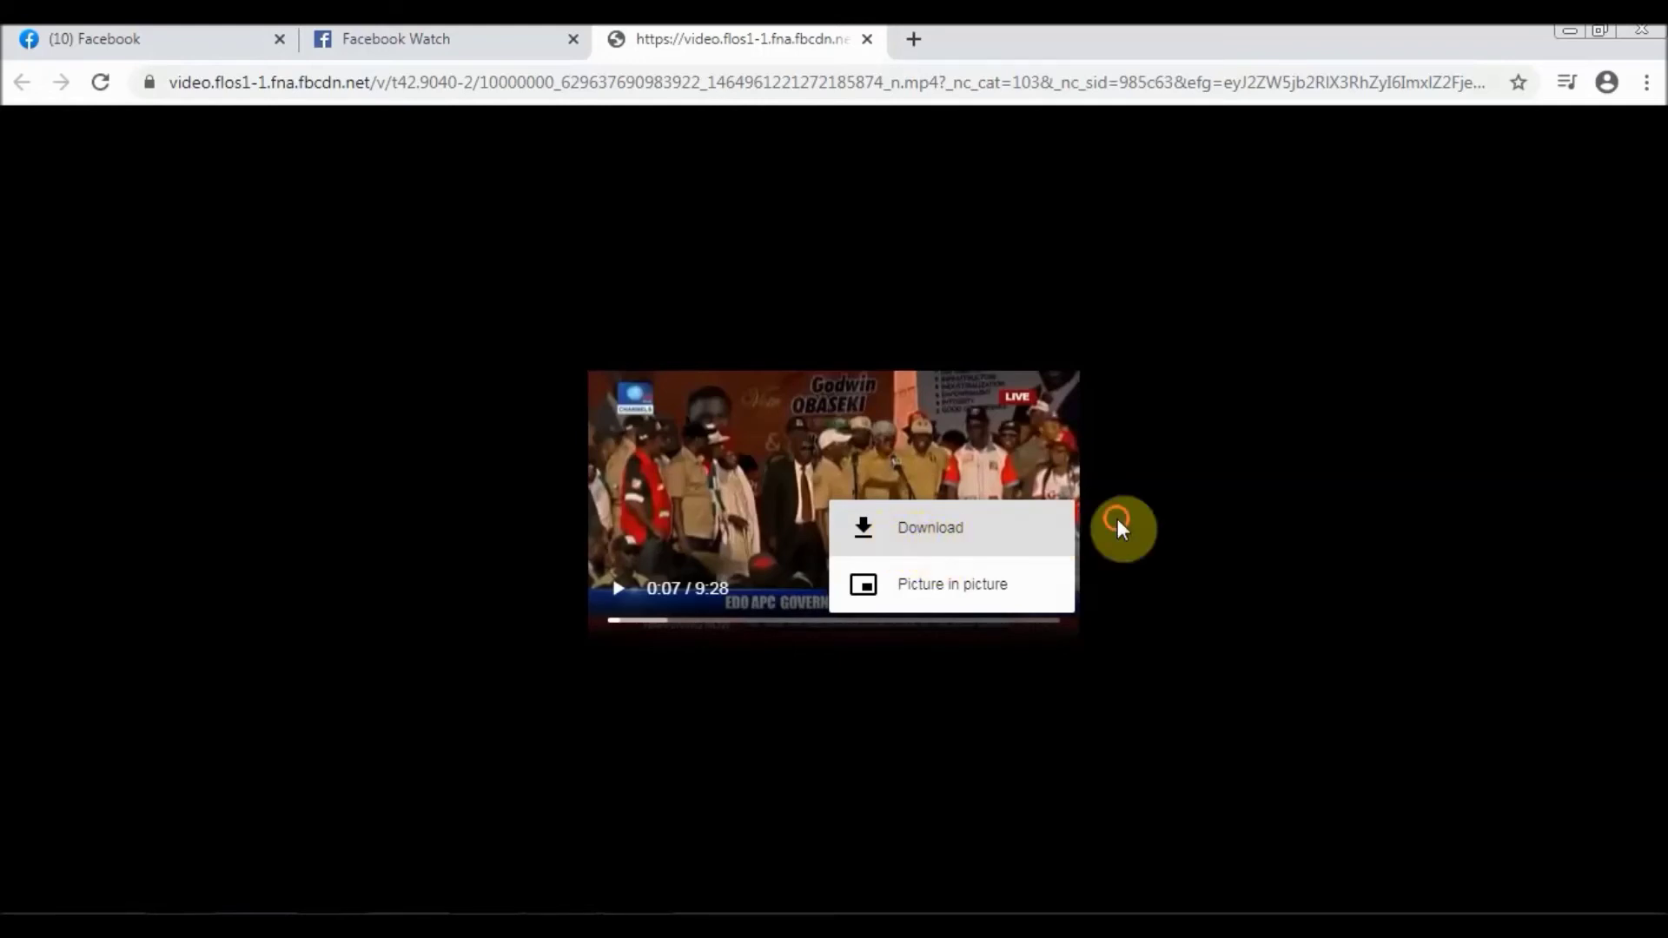
left_click(828, 476)
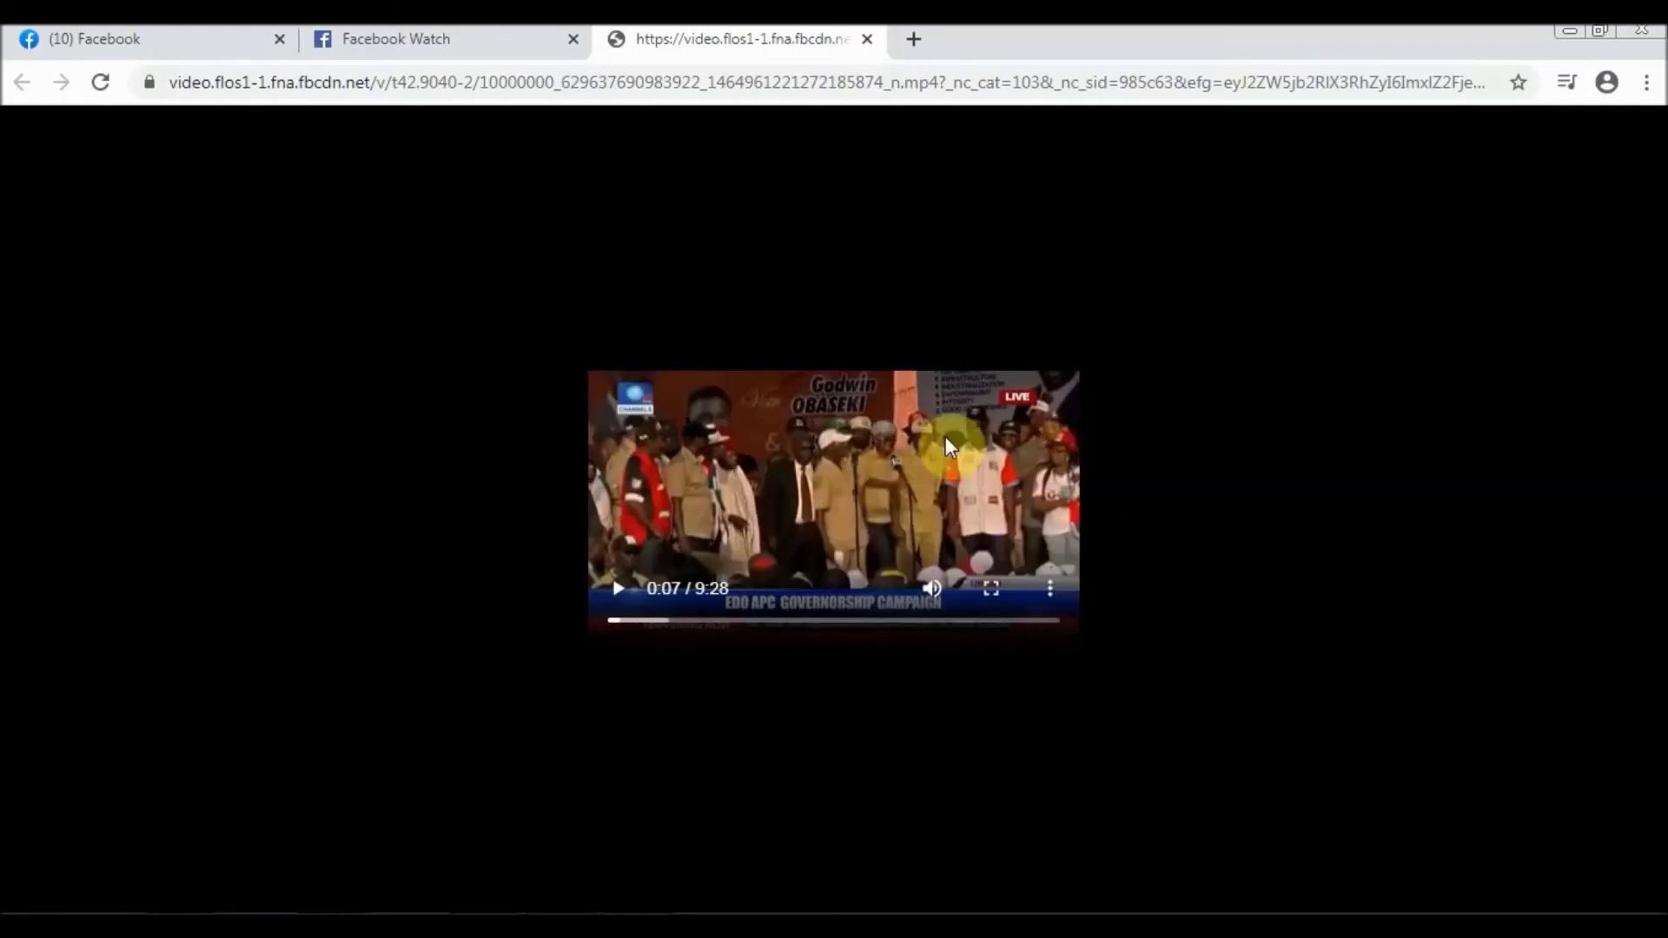
right_click(762, 440)
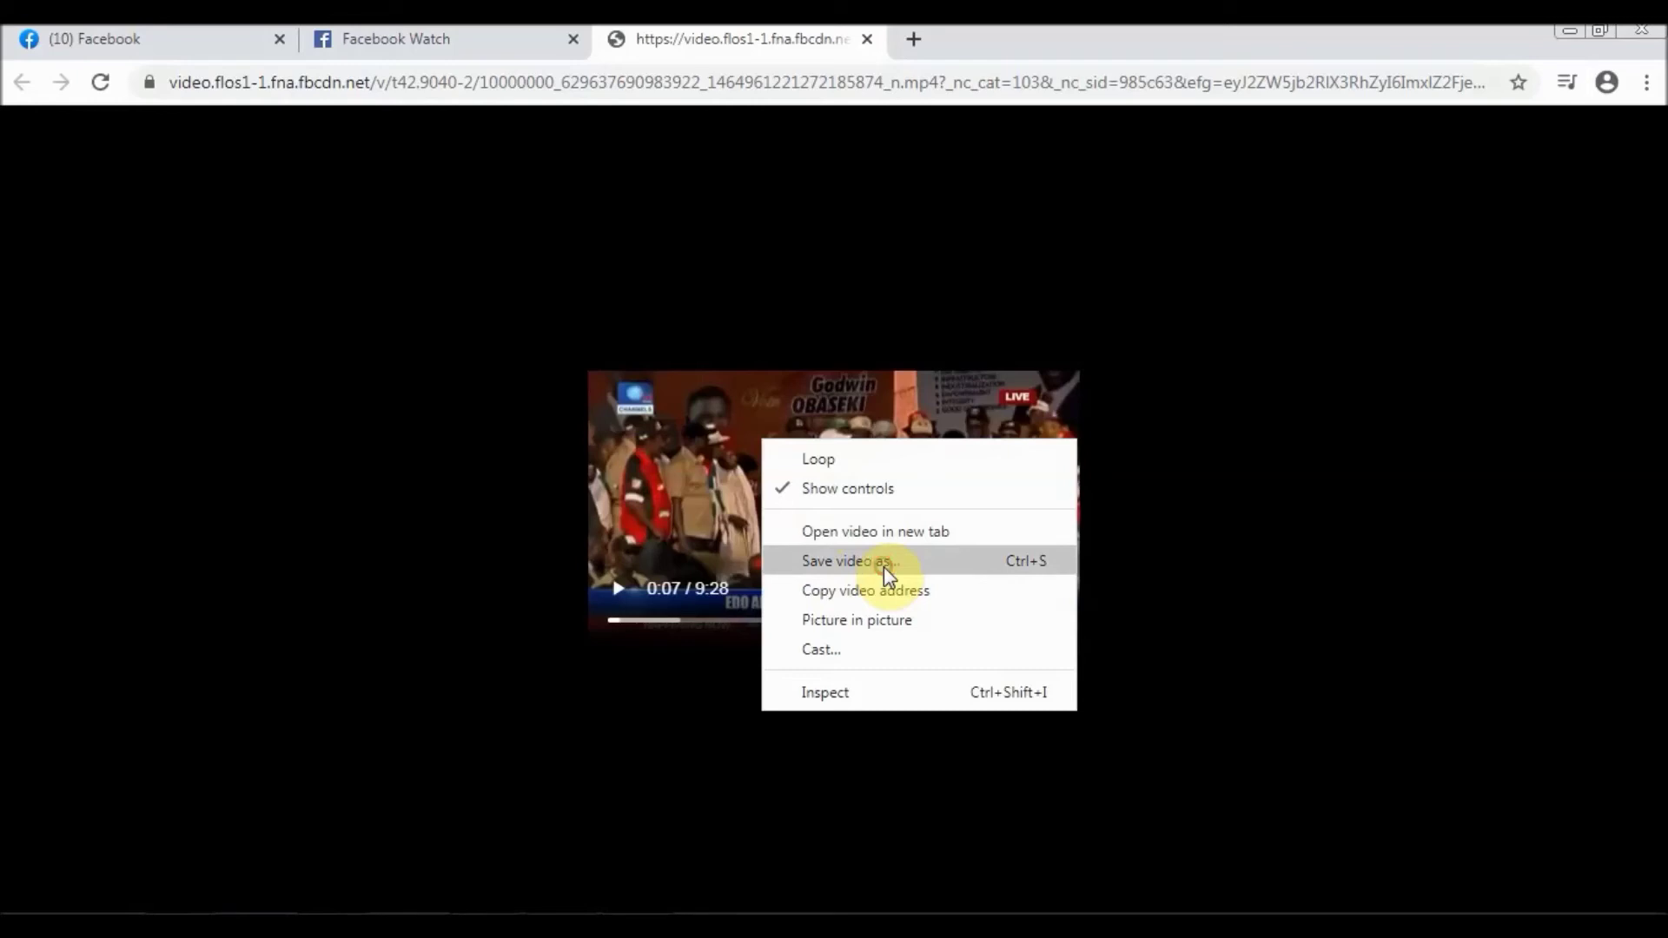
- Save the campaign video to the Desktop under the name 'Channels News 2'
left_click(883, 566)
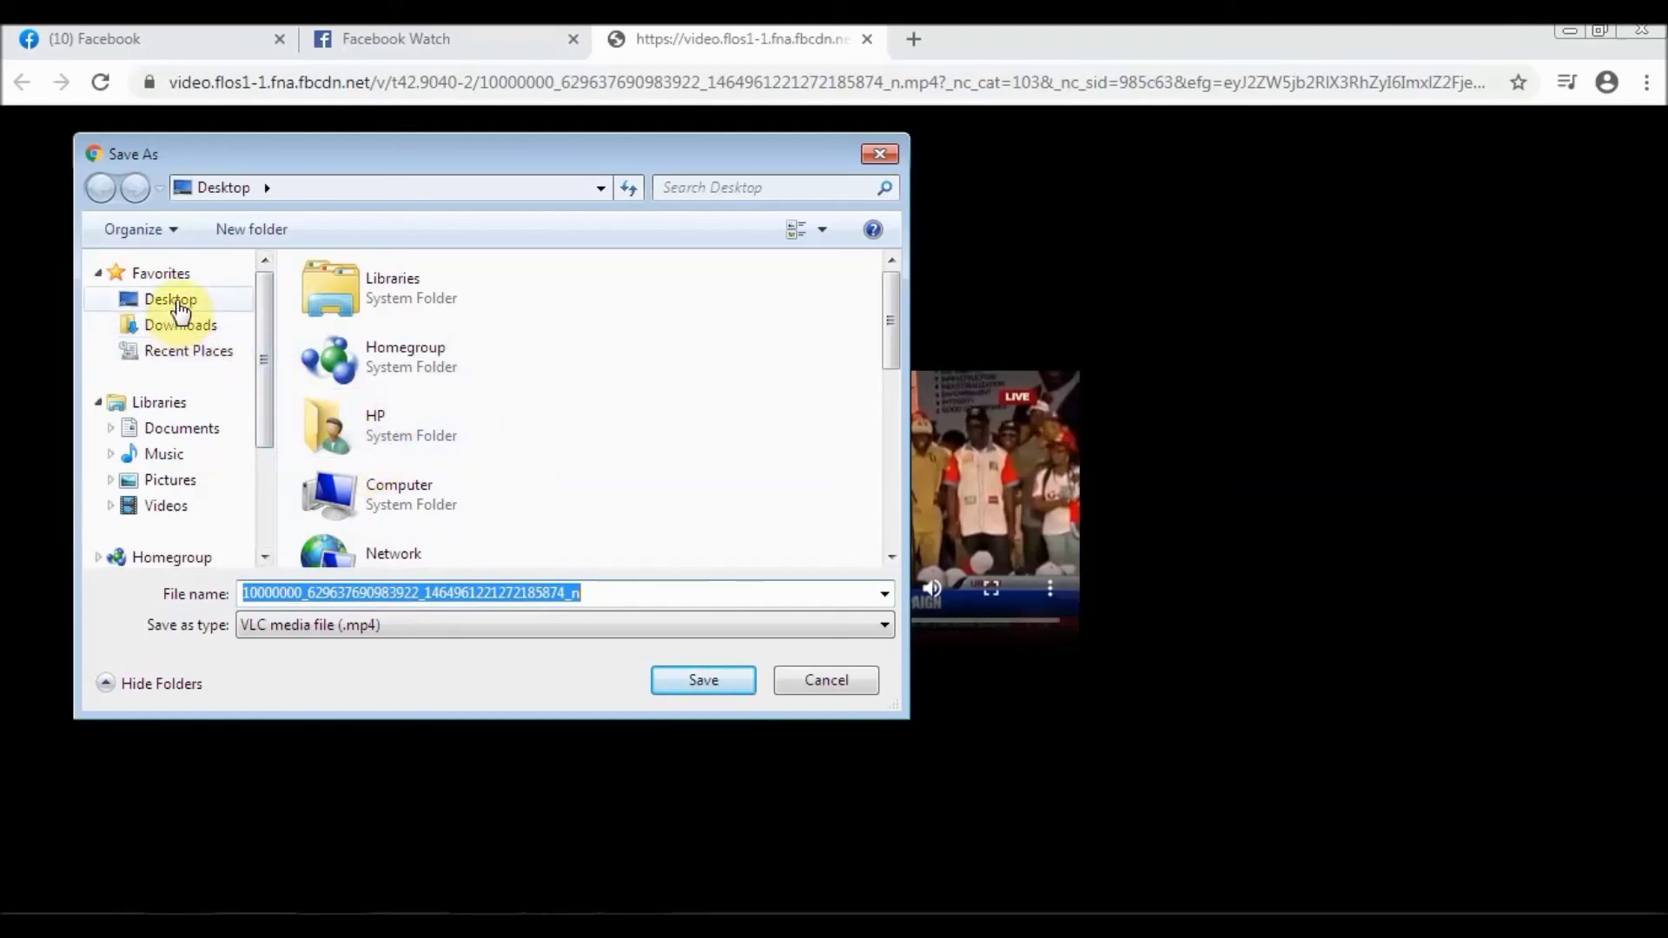
left_click(180, 306)
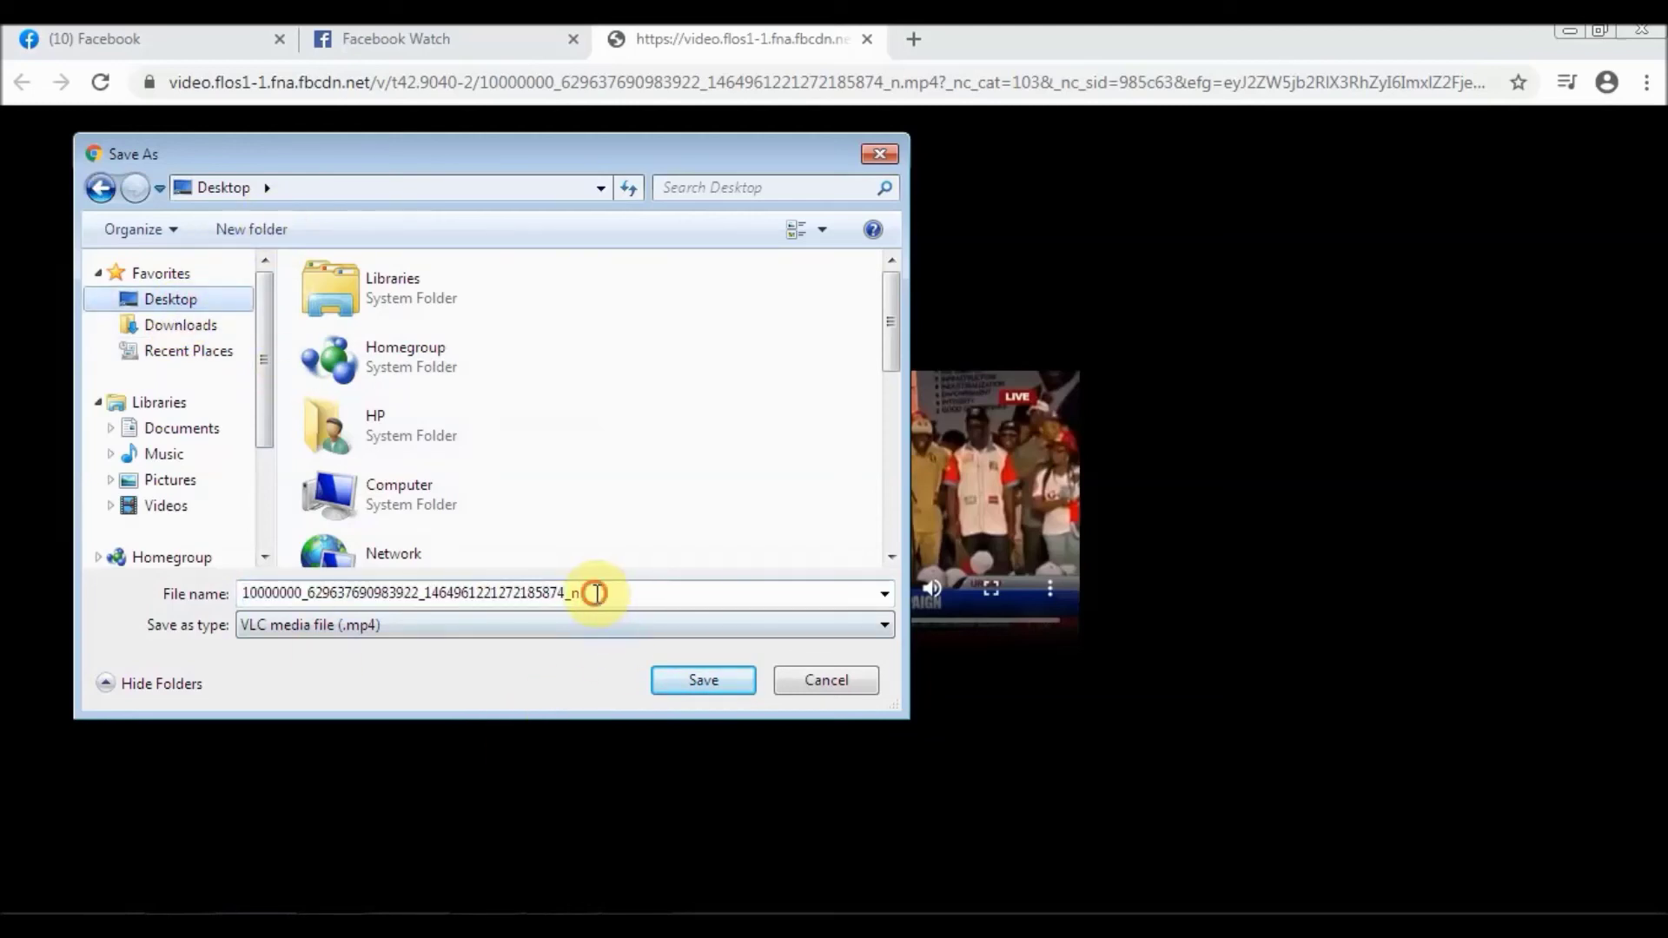
left_click_drag(590, 593, 248, 593)
type("Channels")
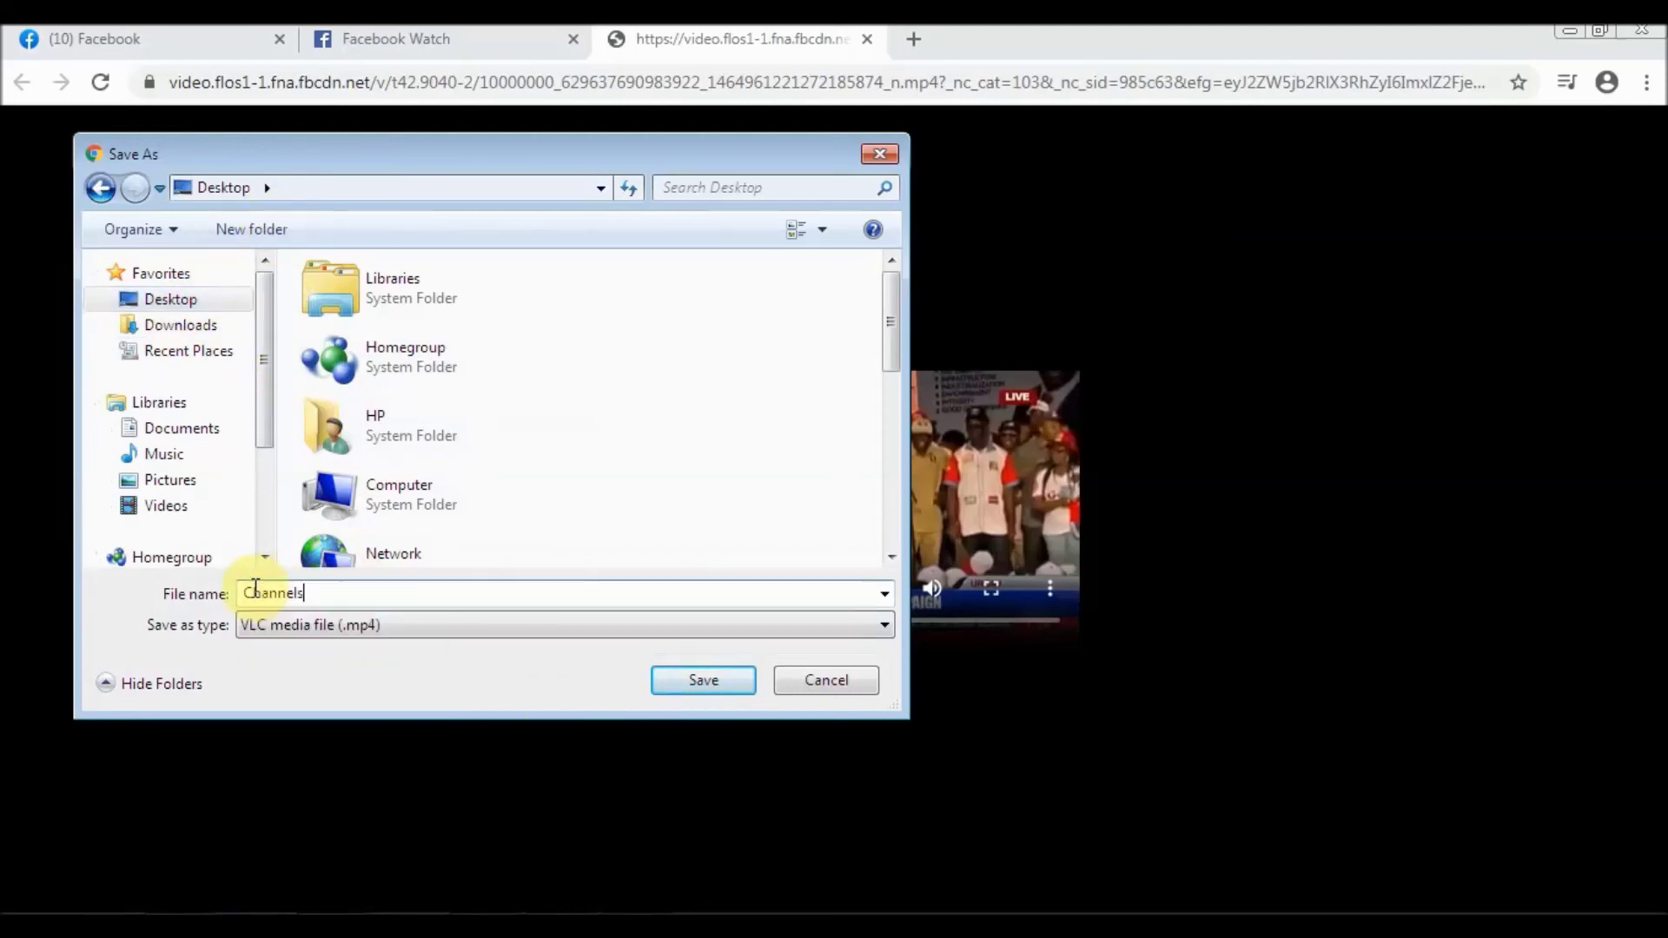
type(" New")
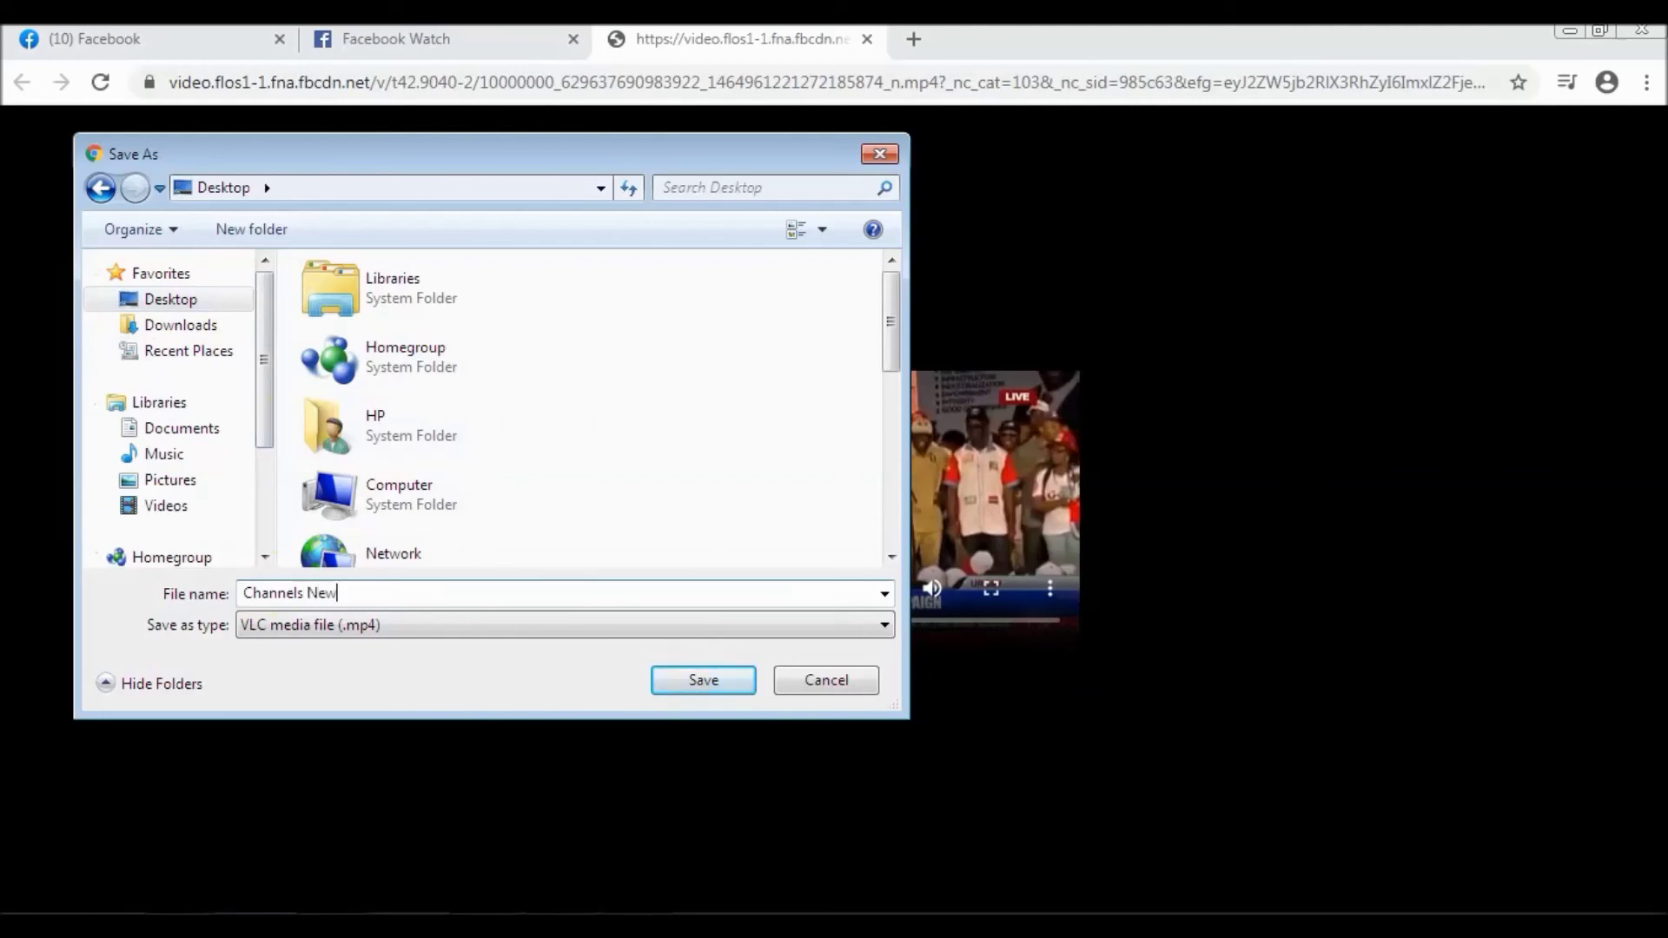
type("s 2")
left_click(714, 684)
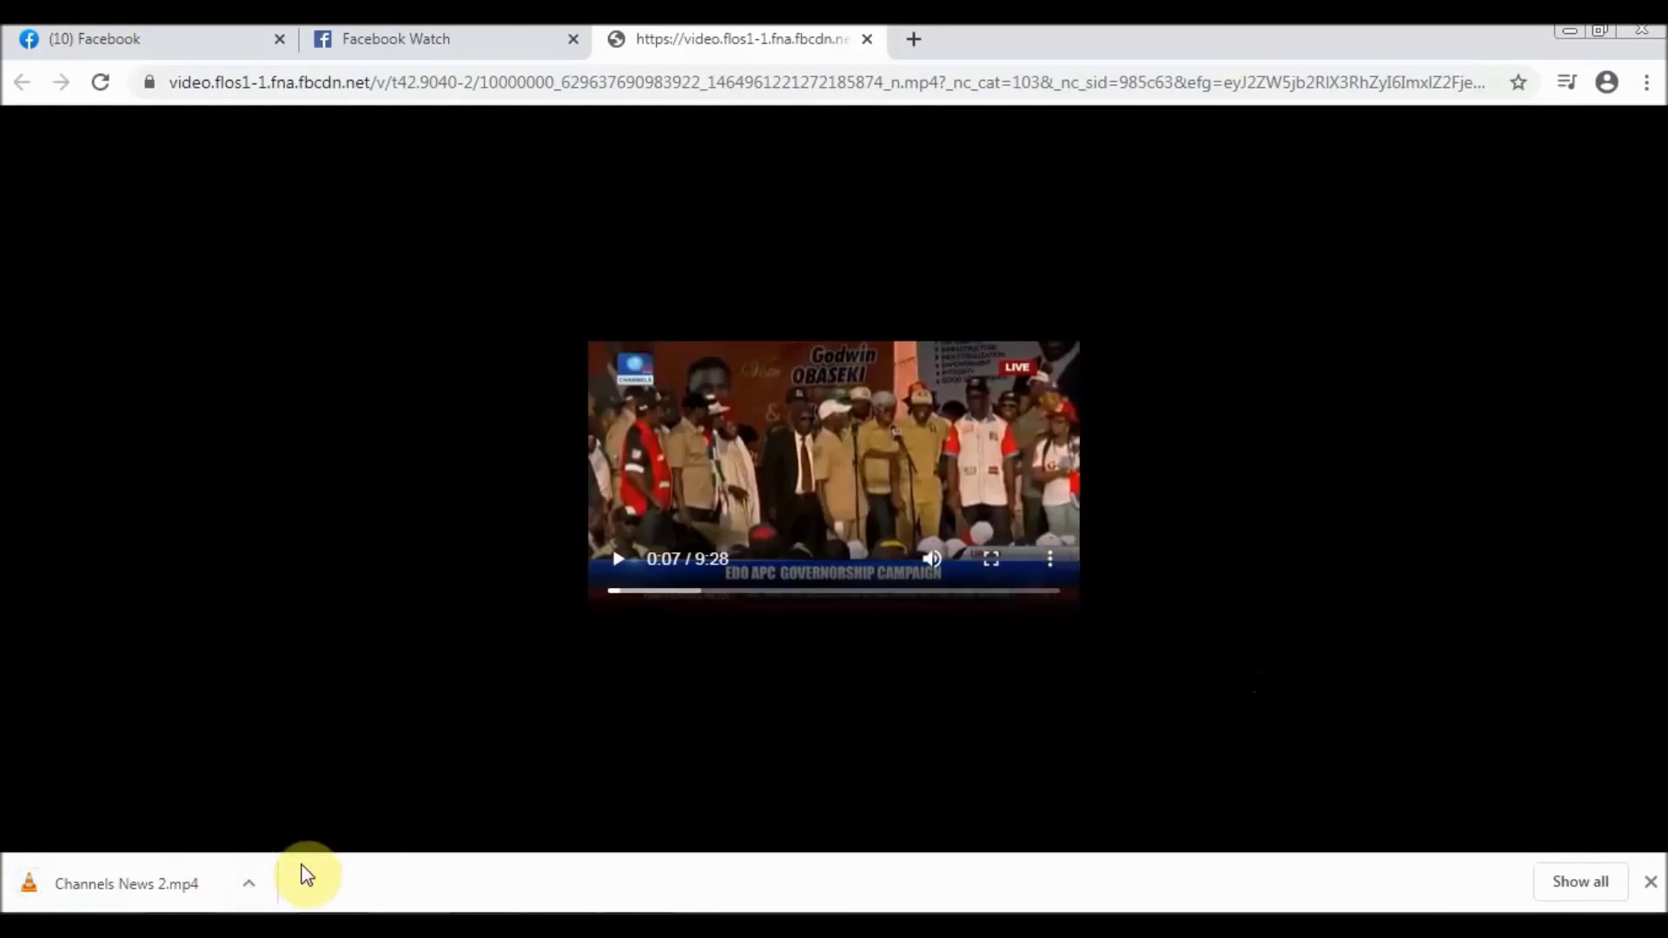
- Show the downloaded Channels News 2.mp4 in its Desktop folder from the download bar
left_click(248, 885)
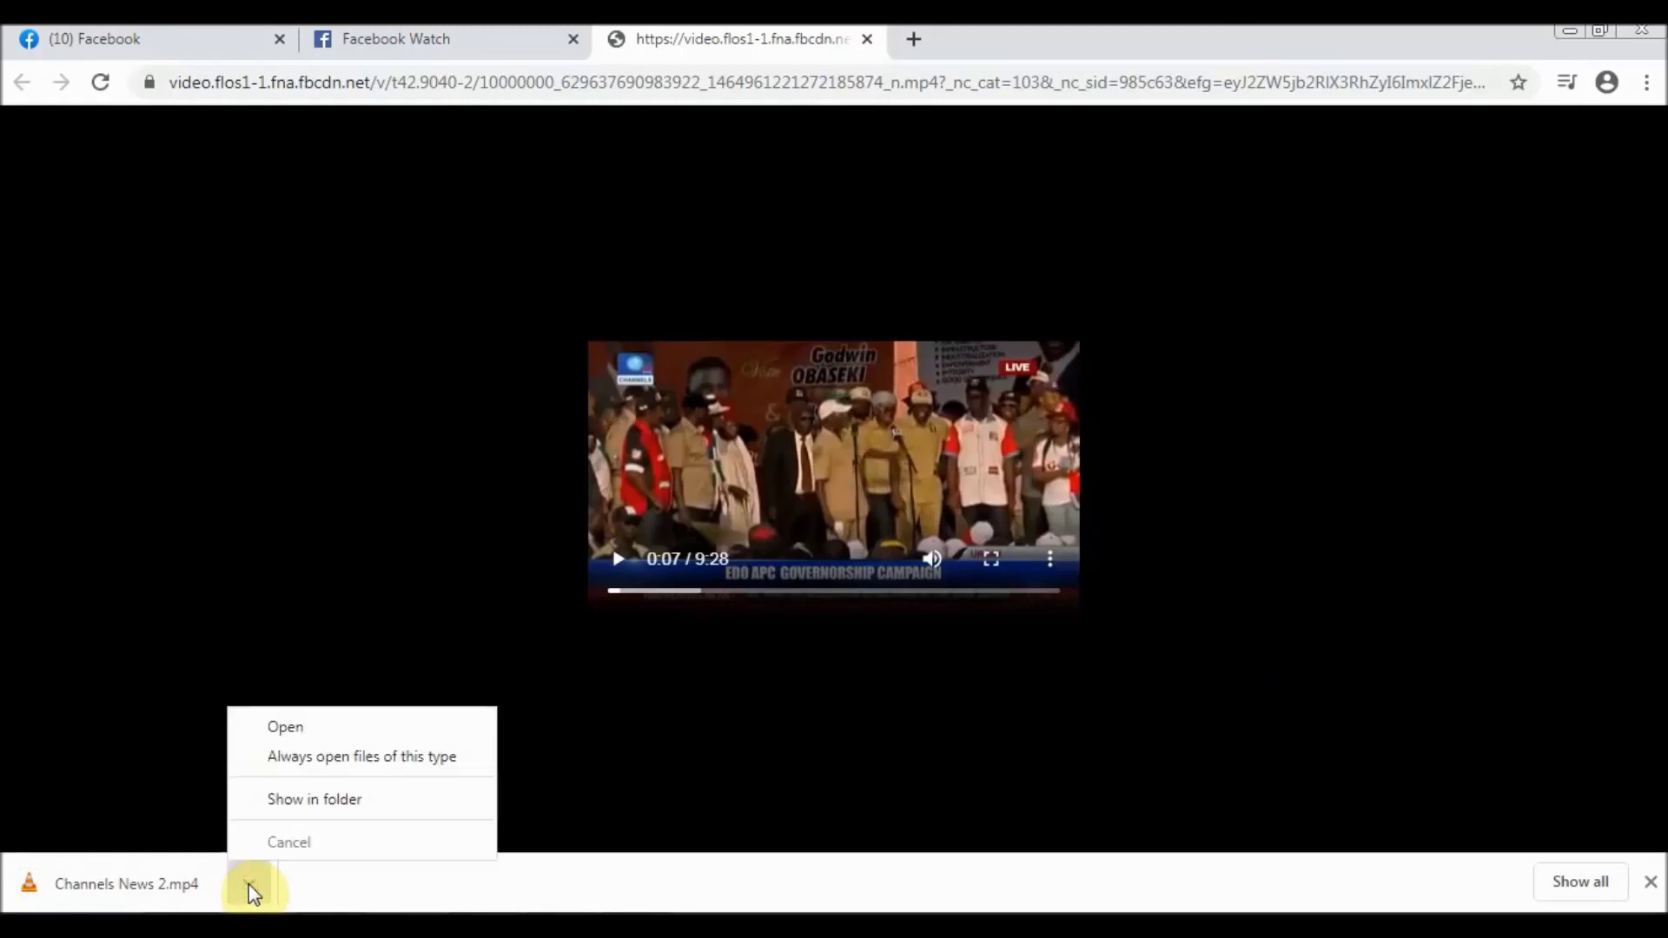
left_click(322, 802)
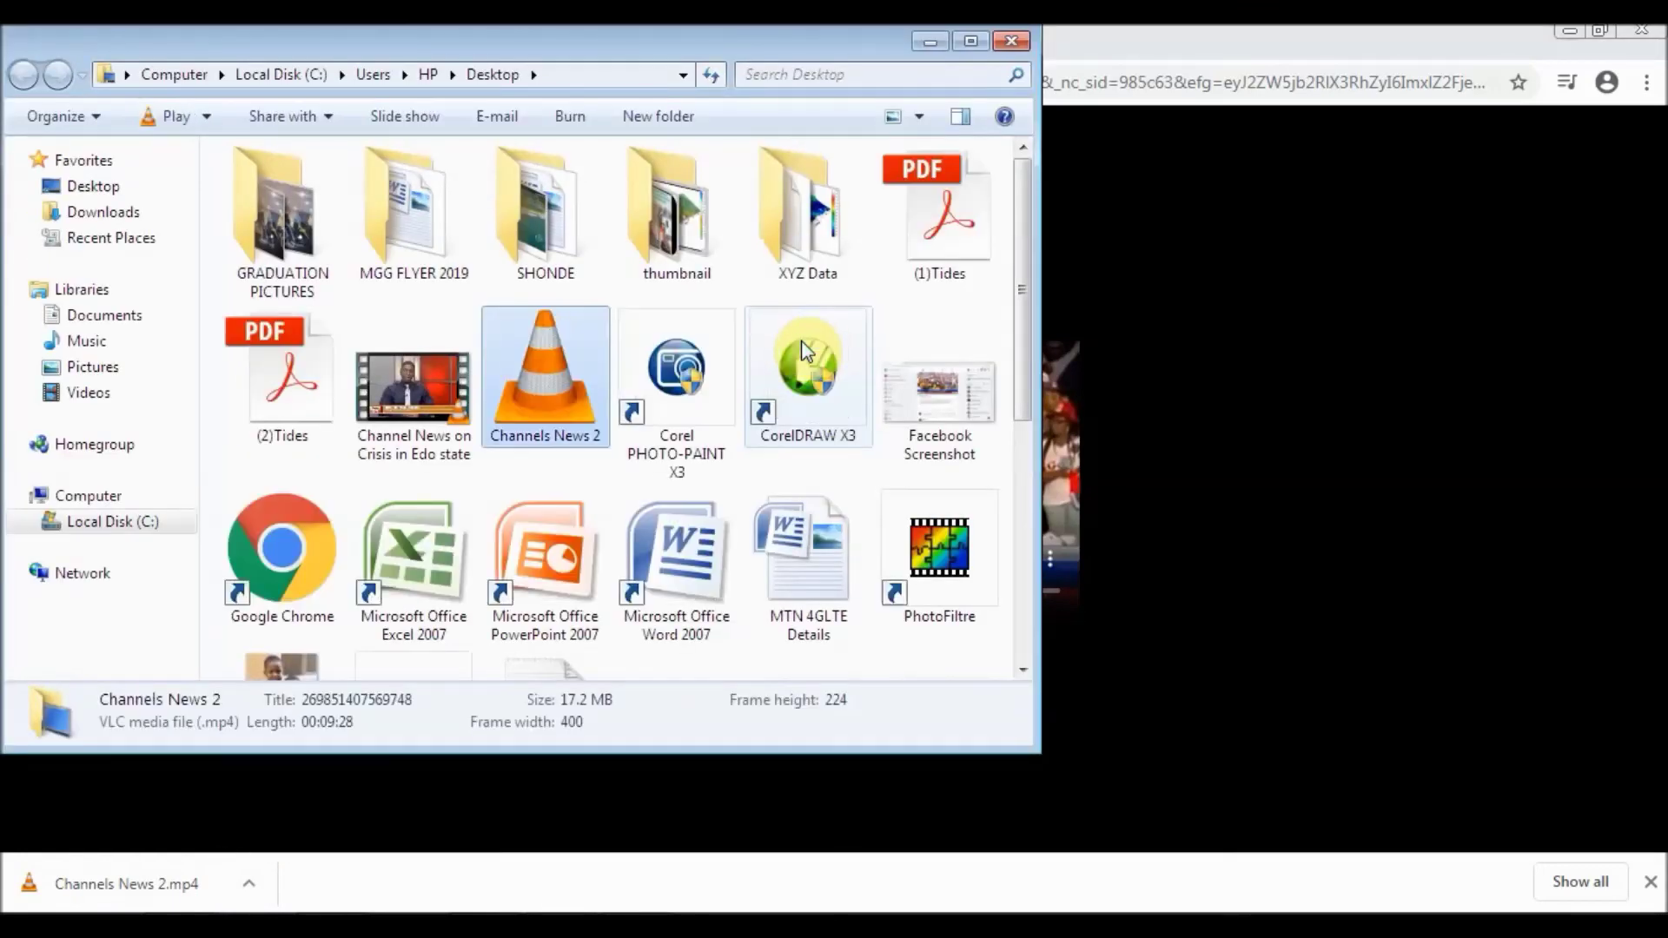
- Open Channels News 2 to play the Edo APC campaign video in VLC
key("Return")
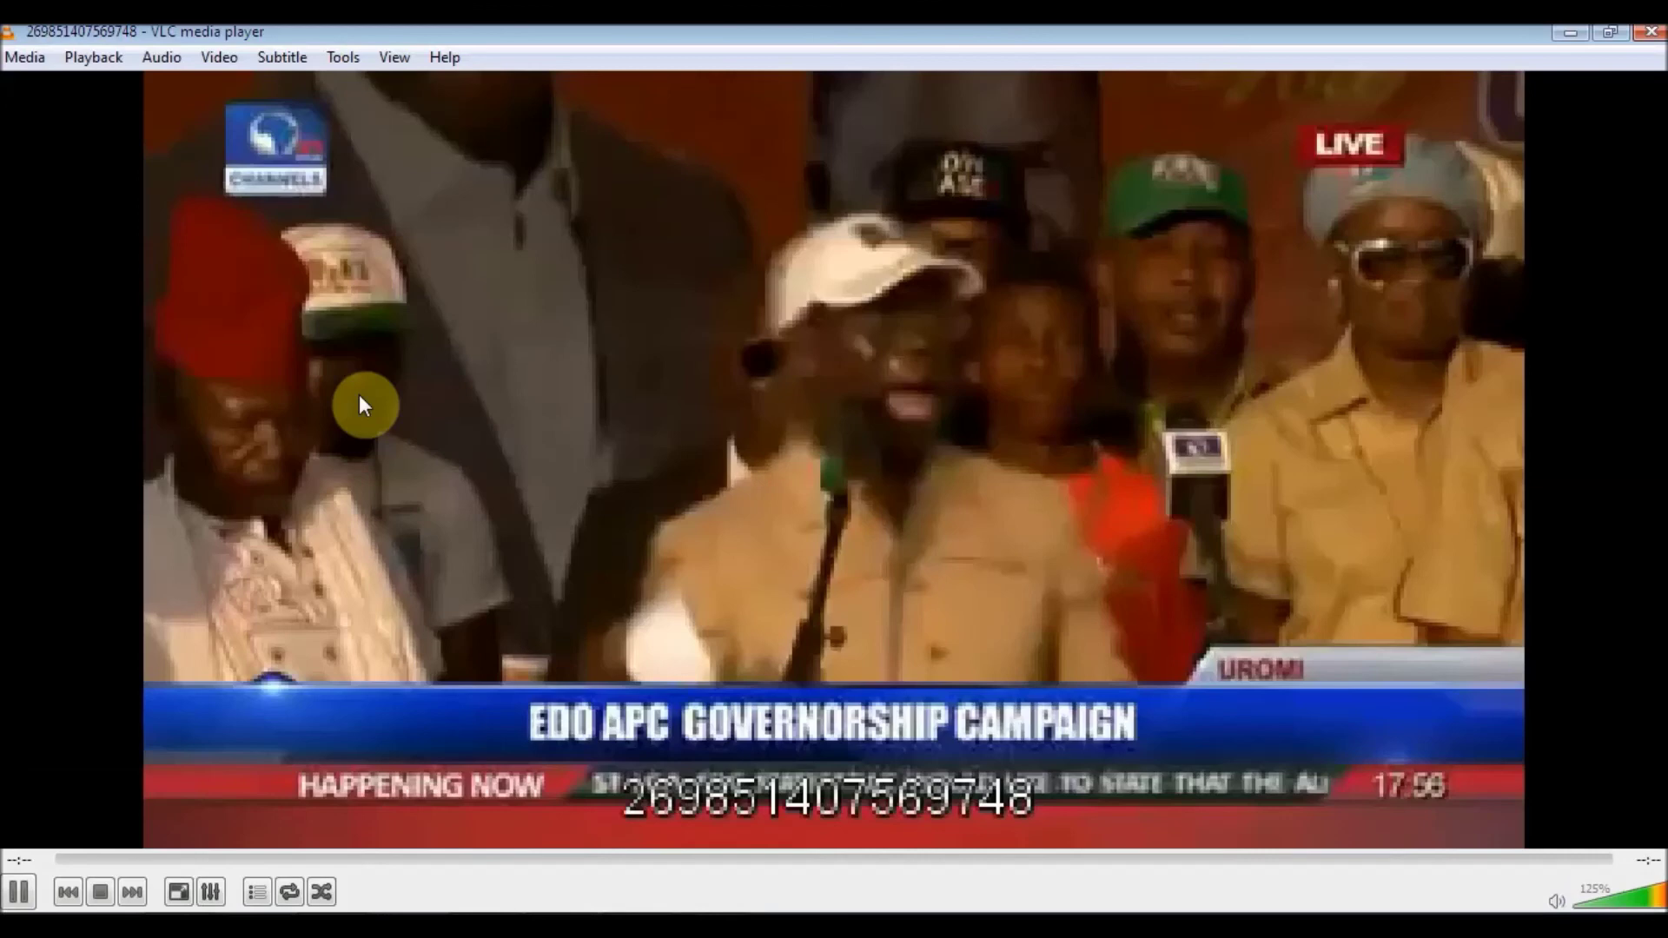